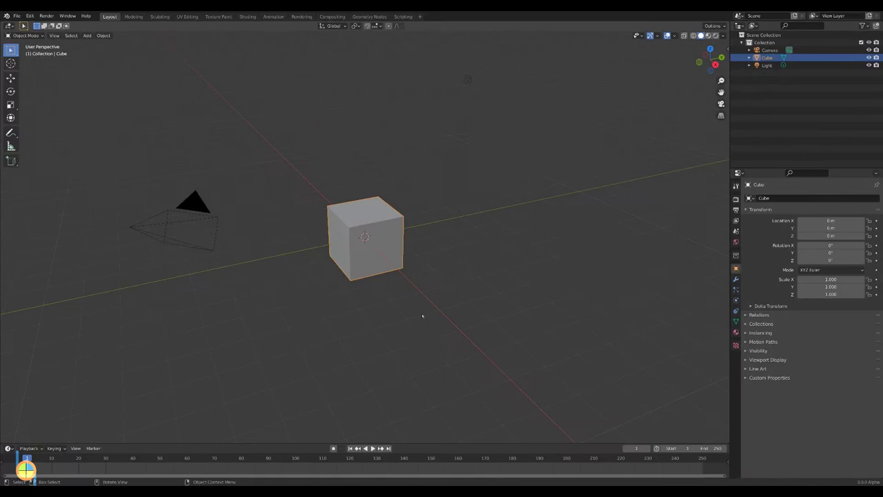
Step: Delete the default cube and add a cylinder mesh in its place
{"action": "key", "text": "x"}
{"action": "left_click", "coordinate": [417, 313]}
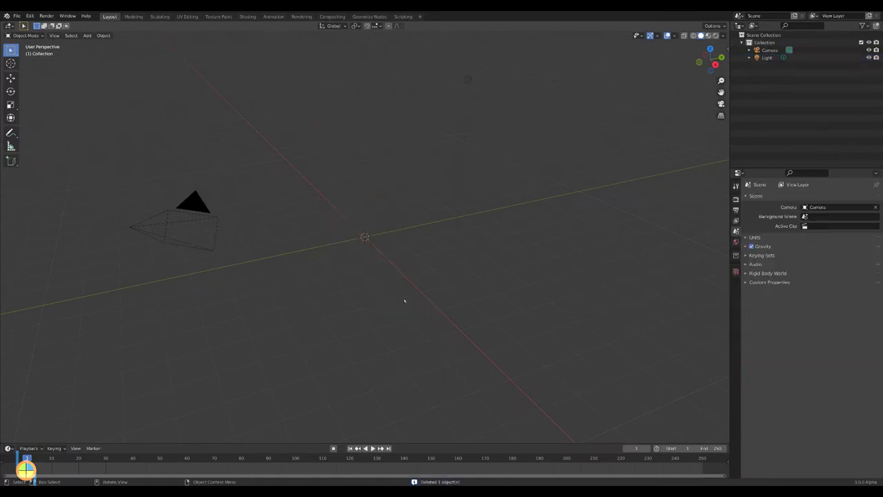
{"action": "key", "text": "shift+a"}
{"action": "mouse_move", "coordinate": [378, 260]}
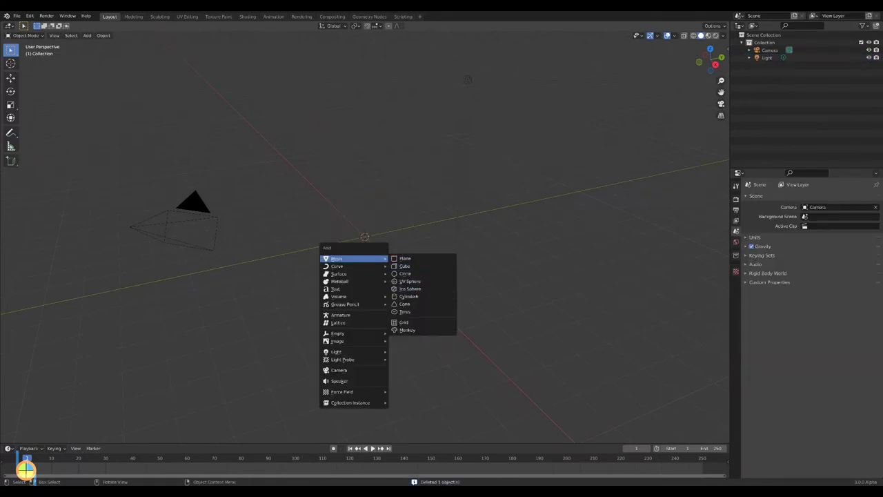
{"action": "left_click", "coordinate": [416, 297]}
Step: In Edit Mode with face selection, delete the cylinder's top face to open it up
{"action": "left_click", "coordinate": [25, 35]}
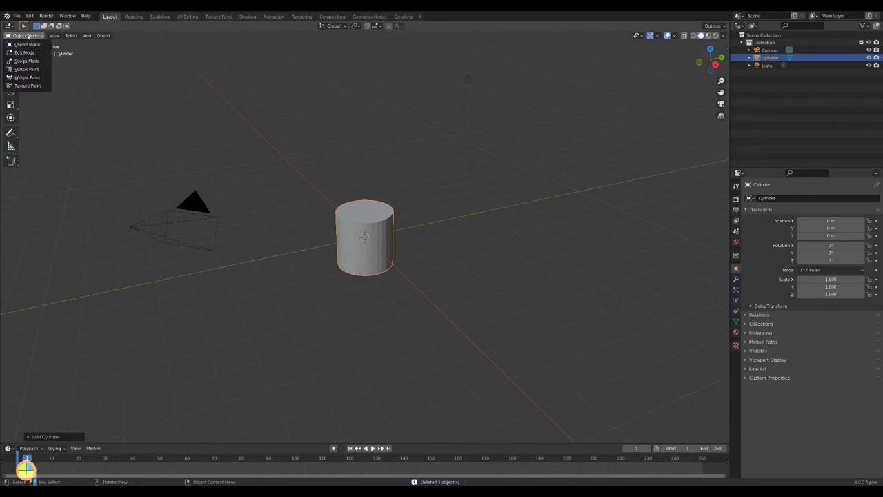
{"action": "left_click", "coordinate": [28, 51]}
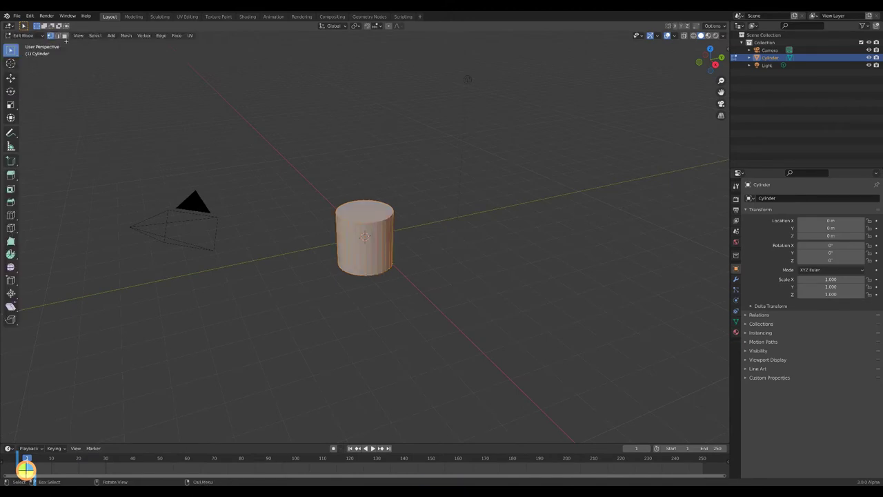
{"action": "left_click", "coordinate": [64, 35]}
{"action": "left_click", "coordinate": [364, 212]}
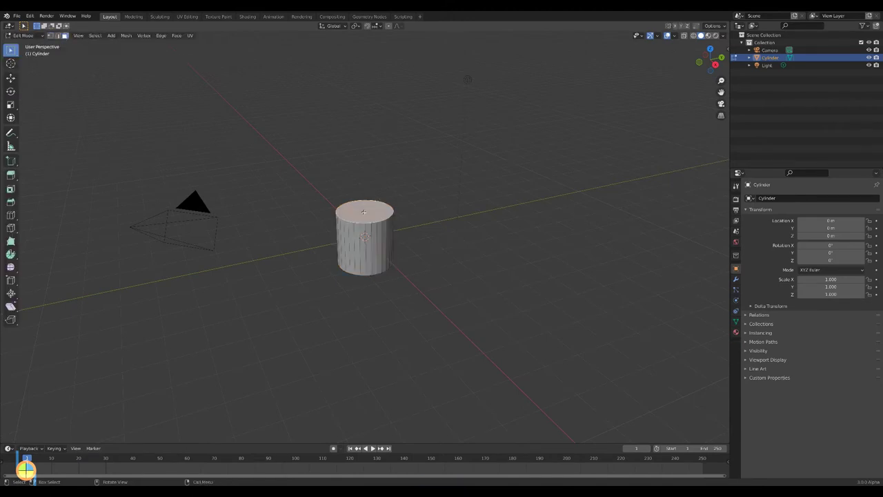
{"action": "key", "text": "x"}
{"action": "left_click", "coordinate": [364, 213]}
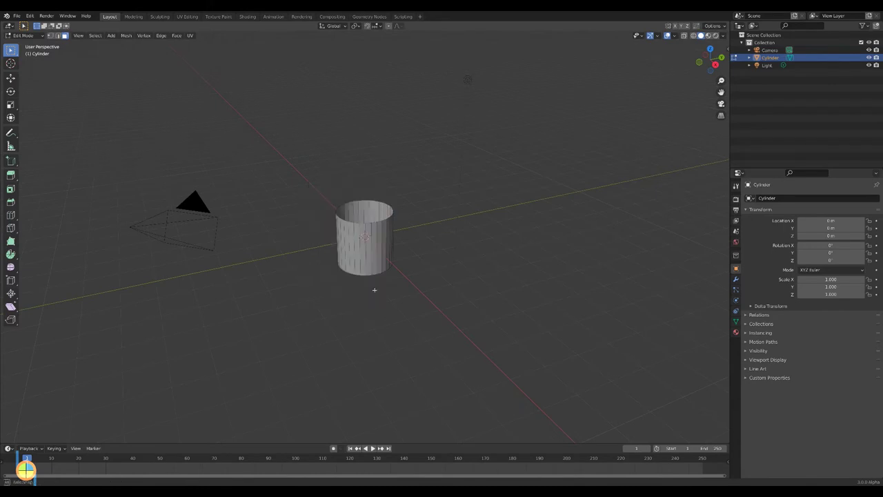
Step: Scale the cylinder's bottom face down to about 0.83 so the walls taper toward the base
{"action": "middle_click_drag", "start_coordinate": [374, 290], "coordinate": [365, 263]}
{"action": "left_click", "coordinate": [364, 264]}
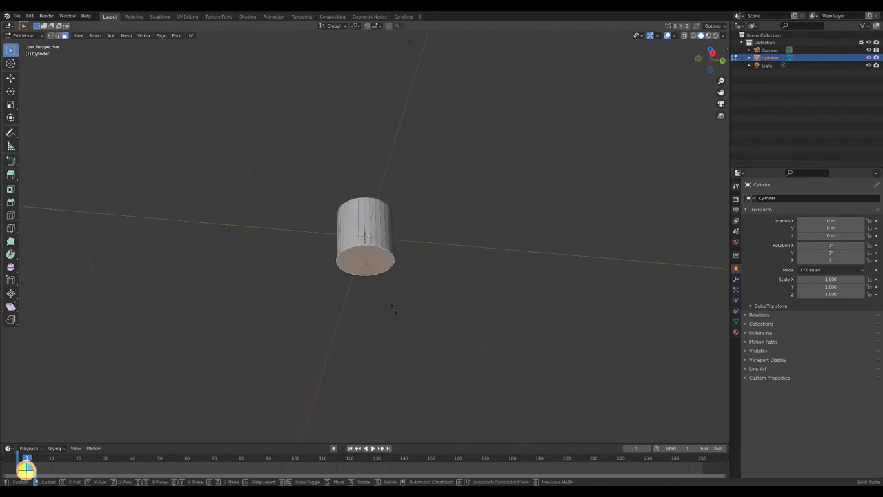
{"action": "key", "text": "s"}
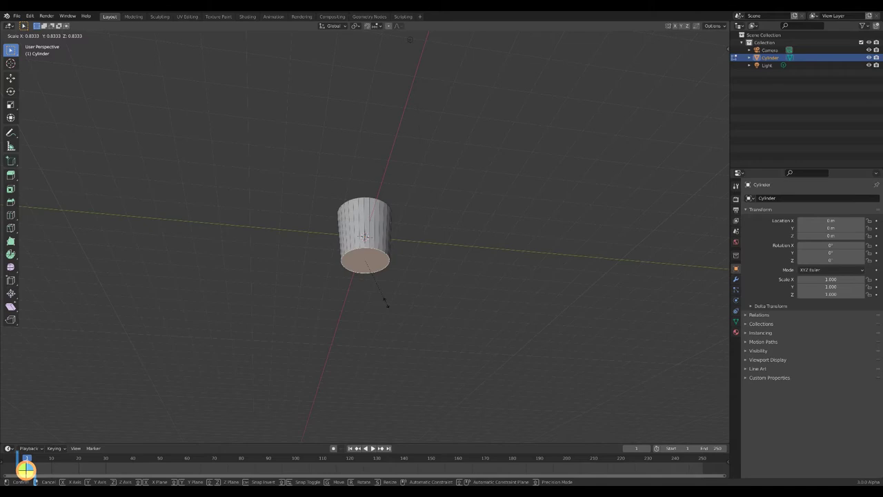
{"action": "left_click", "coordinate": [385, 302]}
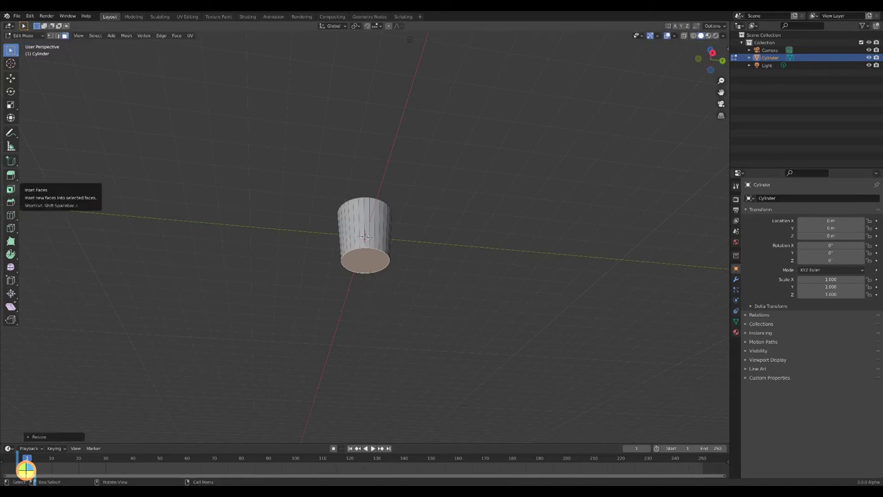
Step: Inset the bottom face to roughly half its diameter, and return to Object Mode
{"action": "left_click", "coordinate": [10, 189]}
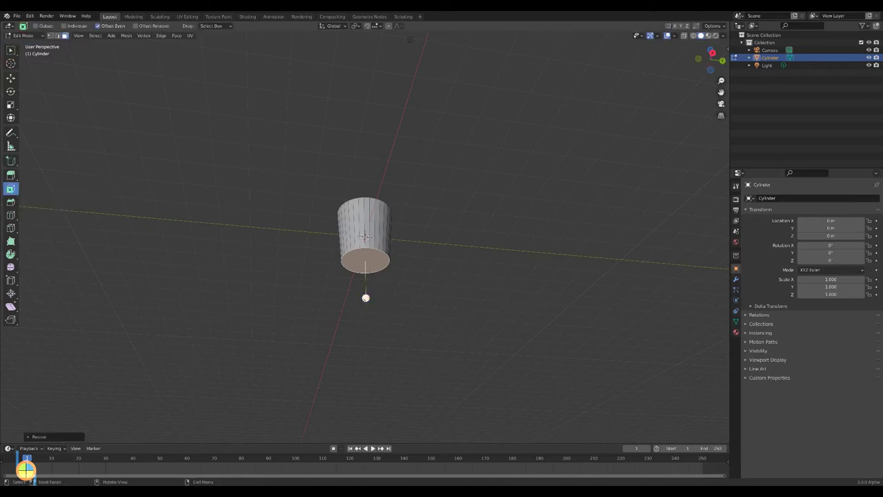
{"action": "left_click_drag", "start_coordinate": [365, 298], "coordinate": [364, 290]}
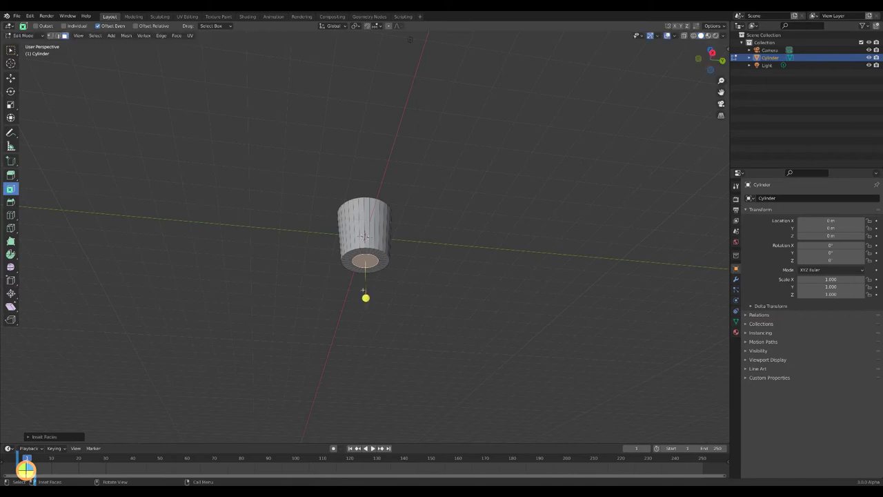
{"action": "middle_click_drag", "start_coordinate": [331, 295], "coordinate": [315, 356]}
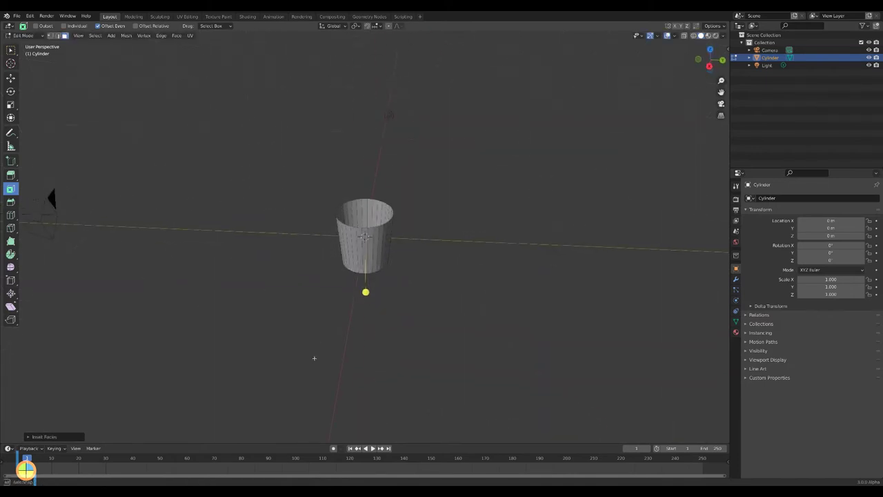
{"action": "left_click", "coordinate": [24, 35]}
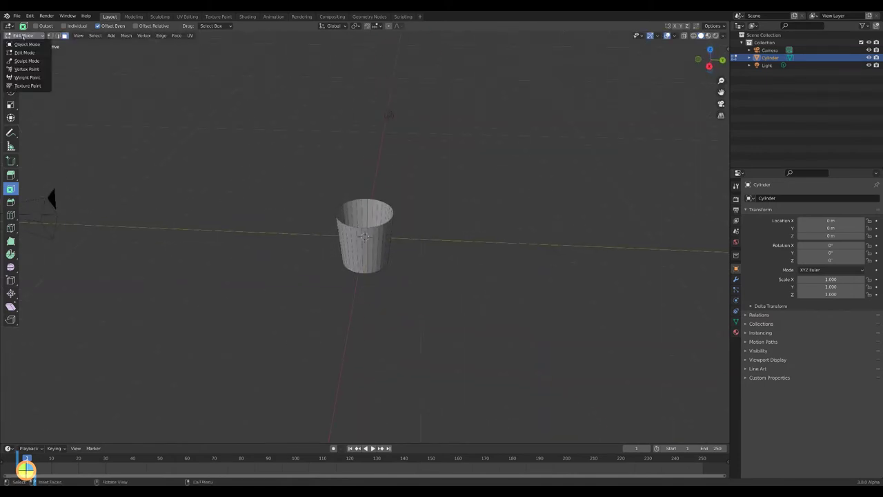
{"action": "left_click", "coordinate": [27, 42]}
Step: Add a Solidify modifier to the cup and set its thickness to 0.1 m
{"action": "scroll", "coordinate": [287, 301], "scroll_direction": "up", "scroll_amount": 5}
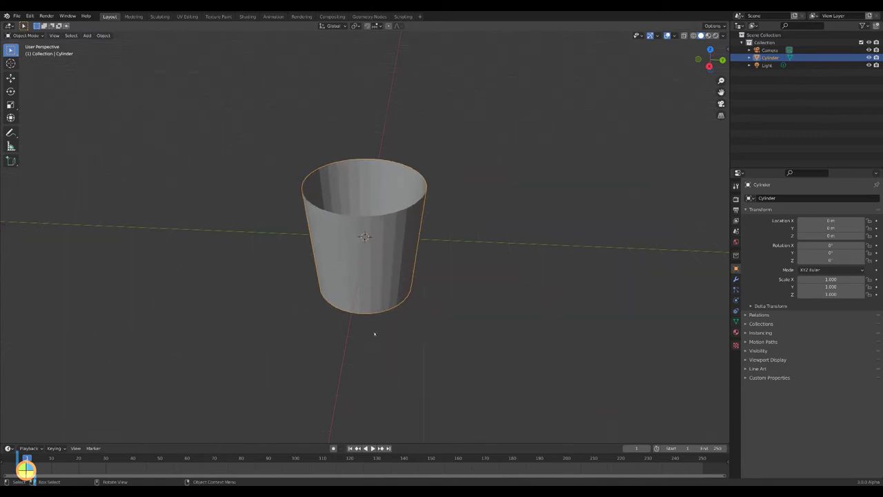
{"action": "middle_click_drag", "start_coordinate": [375, 335], "coordinate": [340, 333]}
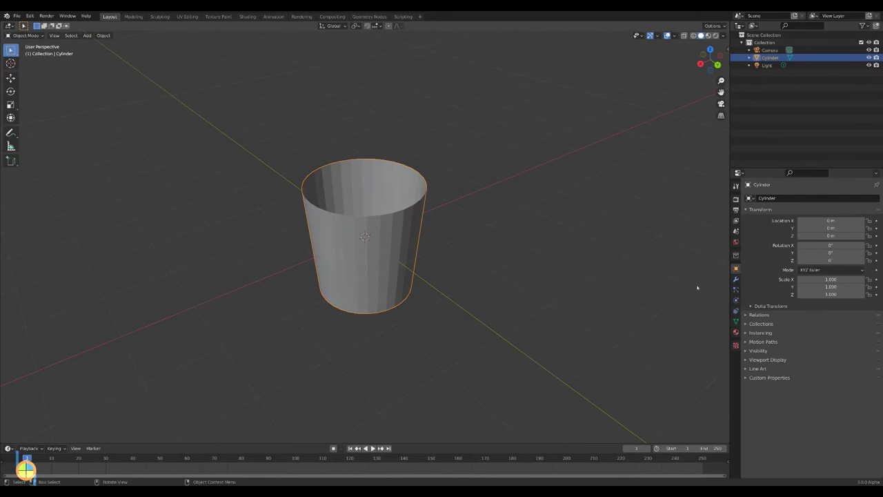
{"action": "left_click", "coordinate": [735, 279]}
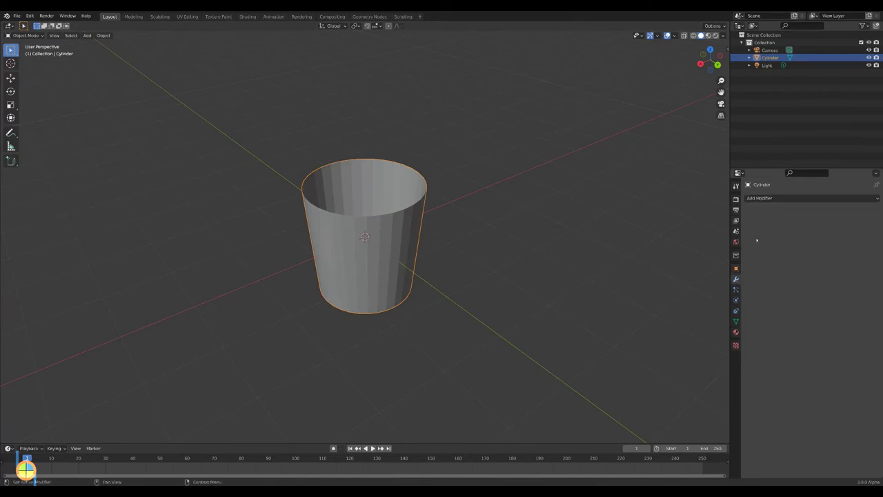
{"action": "left_click", "coordinate": [759, 198]}
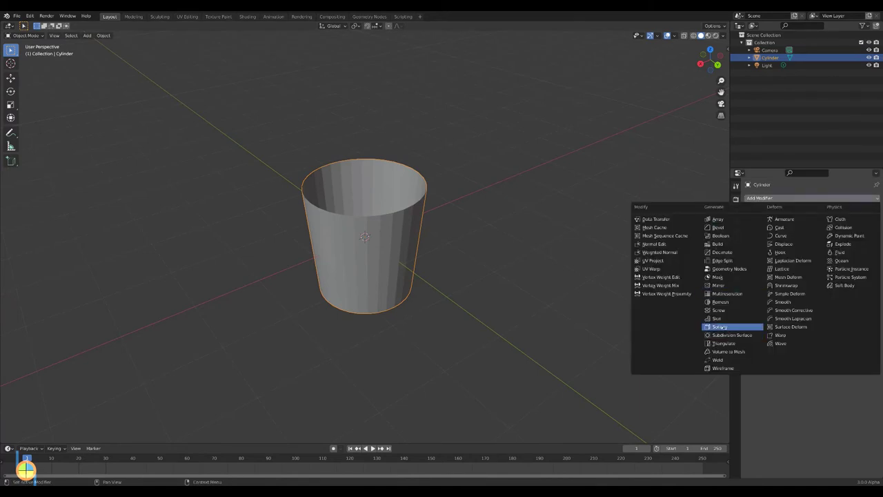
{"action": "left_click", "coordinate": [721, 326]}
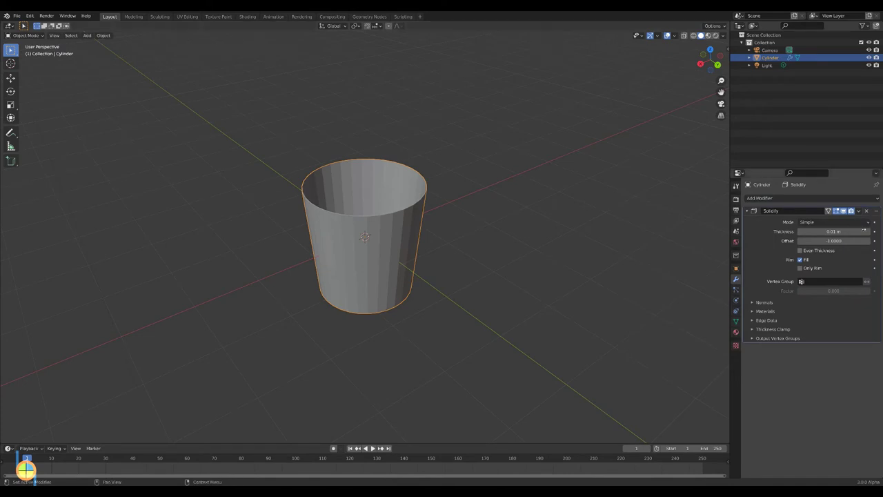
{"action": "left_click_drag", "start_coordinate": [833, 231], "coordinate": [848, 231]}
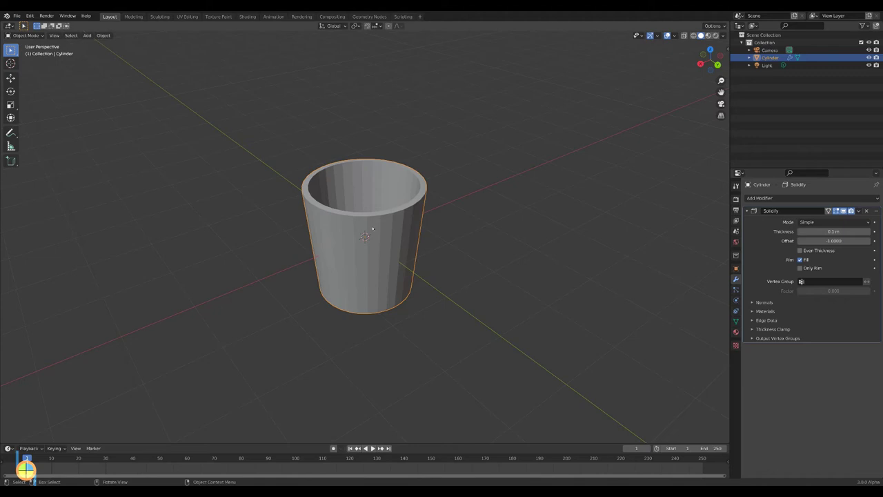
Step: Add a Subdivision Surface modifier to the cup with viewport and render levels both set to 4
{"action": "left_click", "coordinate": [765, 197]}
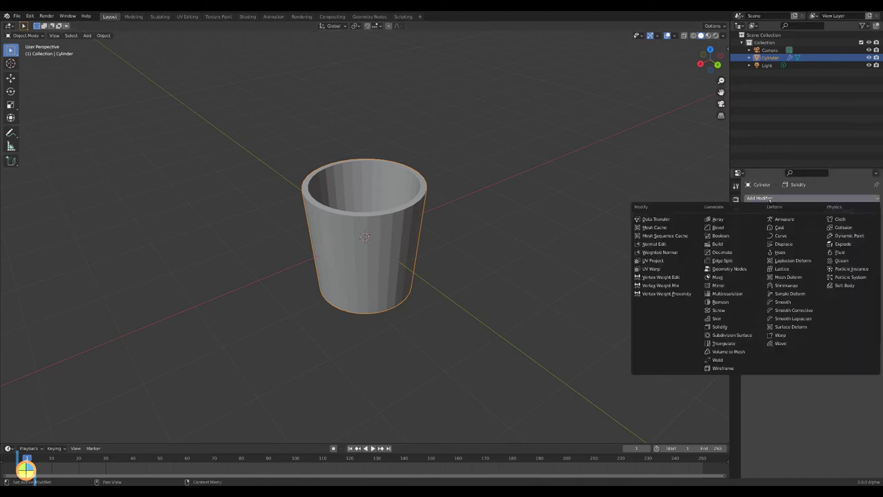
{"action": "left_click", "coordinate": [726, 335]}
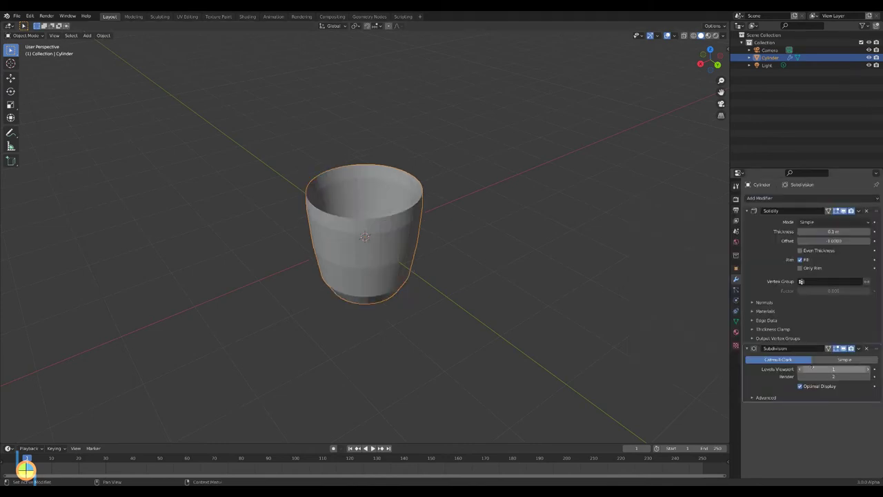
{"action": "left_click_drag", "start_coordinate": [833, 369], "coordinate": [862, 369]}
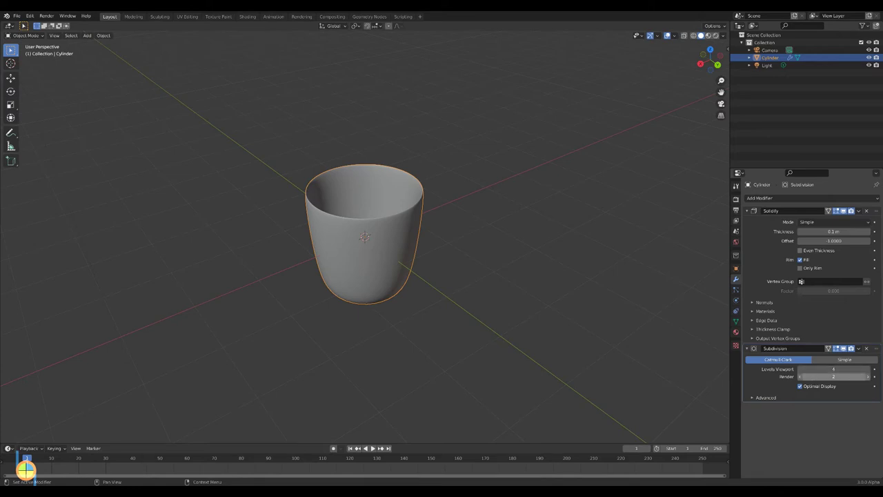
{"action": "left_click", "coordinate": [867, 376]}
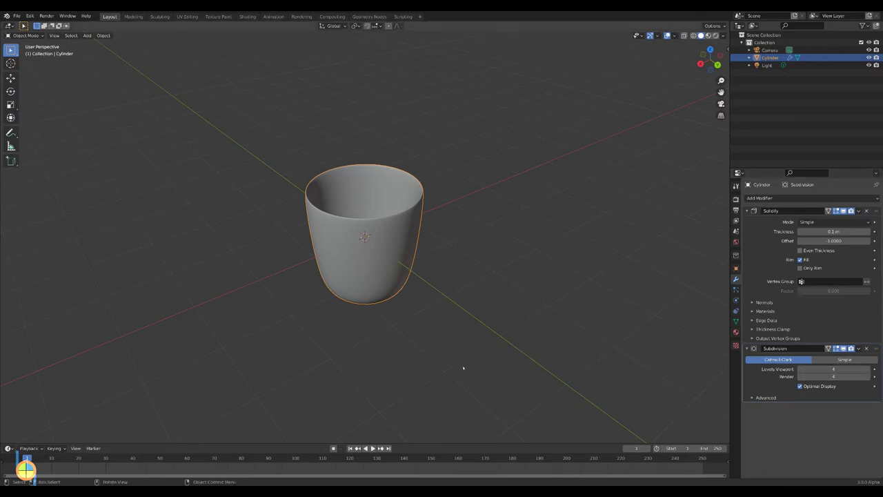
Step: In Edit Mode, inset the inner face of the cup's base again to smooth the underside, and return to Object Mode
{"action": "middle_click_drag", "start_coordinate": [446, 364], "coordinate": [359, 272]}
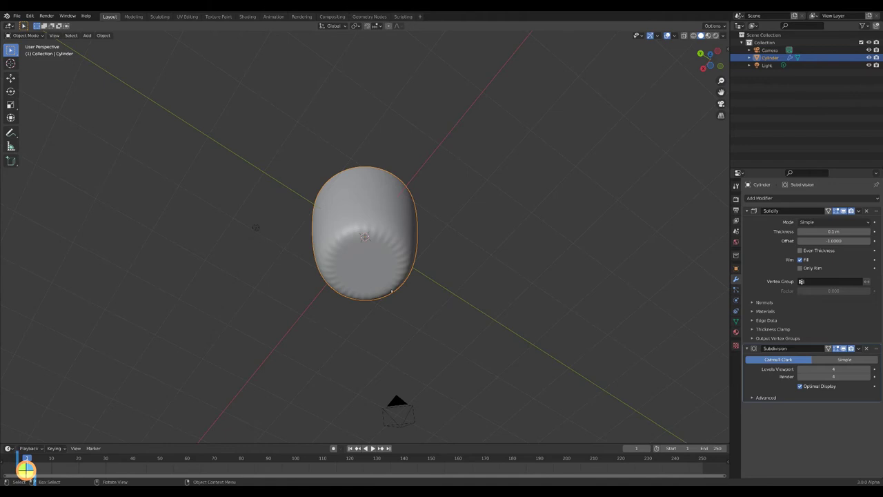
{"action": "left_click", "coordinate": [25, 35]}
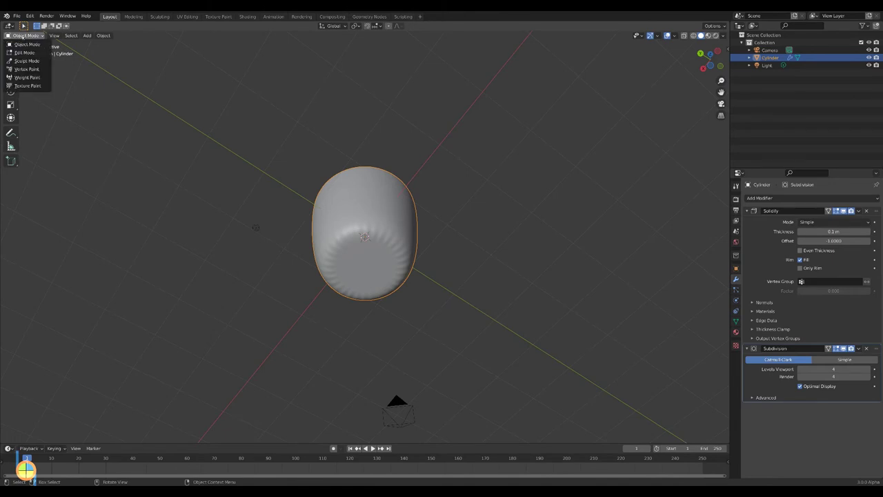
{"action": "left_click", "coordinate": [21, 48]}
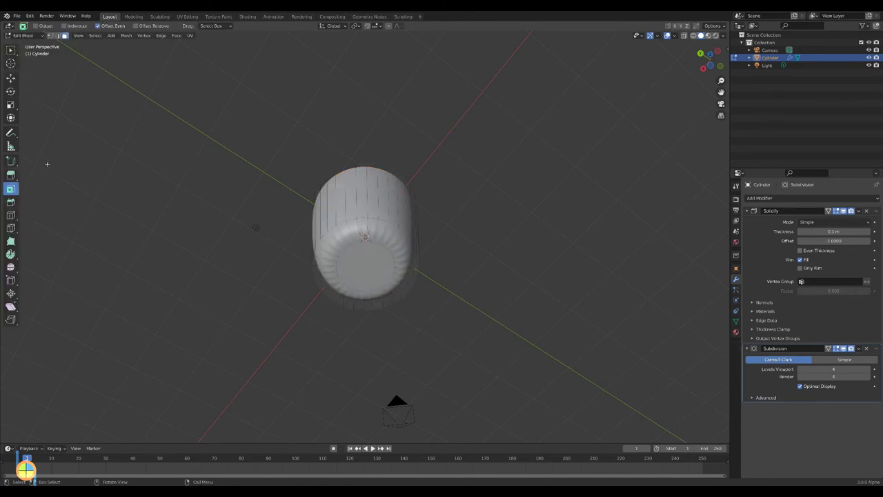
{"action": "left_click", "coordinate": [364, 289]}
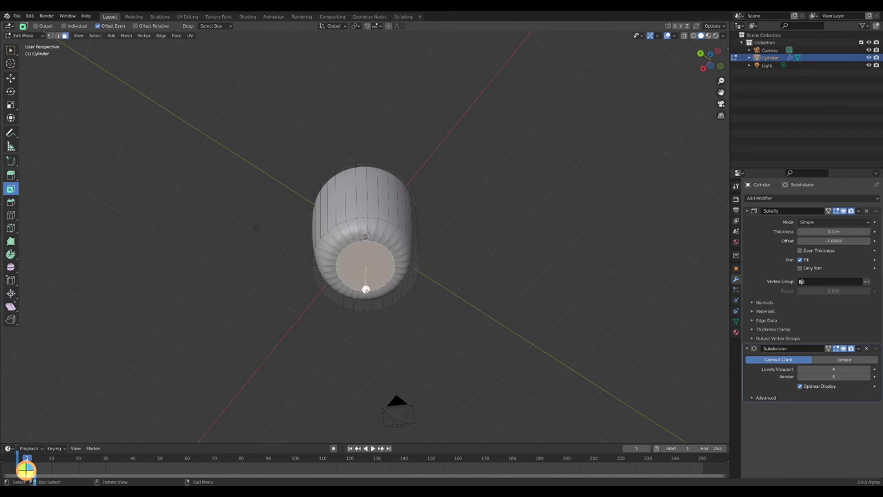
{"action": "key", "text": "i"}
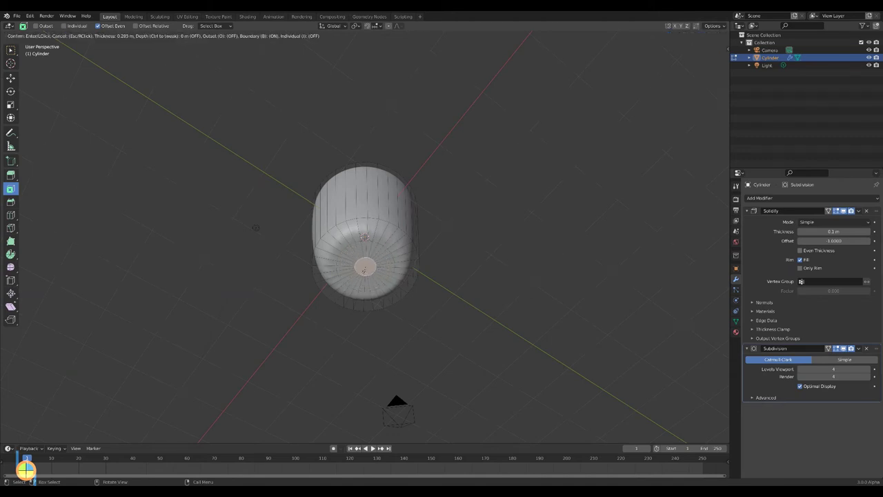
{"action": "left_click", "coordinate": [364, 266]}
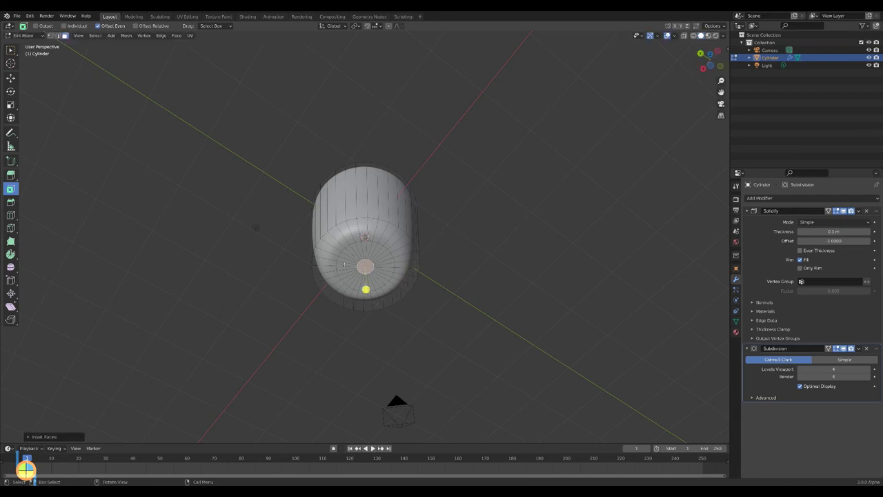
{"action": "left_click", "coordinate": [26, 35]}
{"action": "left_click", "coordinate": [24, 43]}
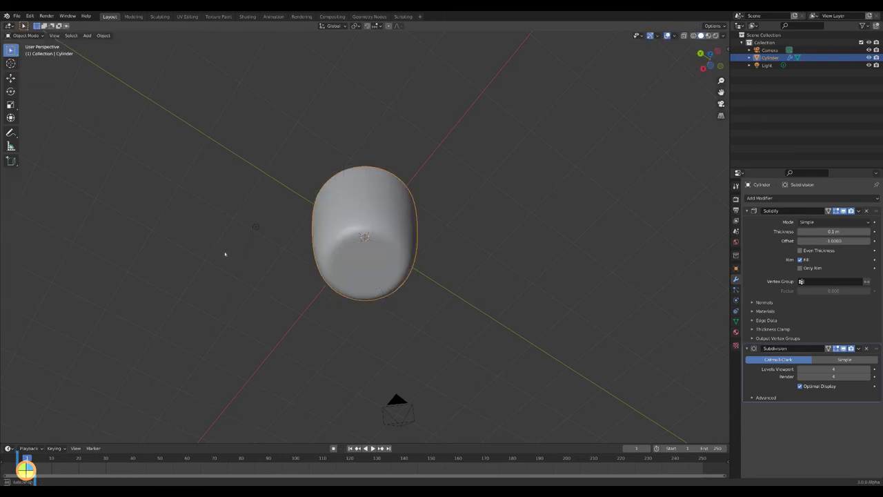
Step: In Edit Mode, add two horizontal loop cuts around the cup's wall, one near the base and one just below the rim
{"action": "middle_click_drag", "start_coordinate": [225, 253], "coordinate": [278, 328]}
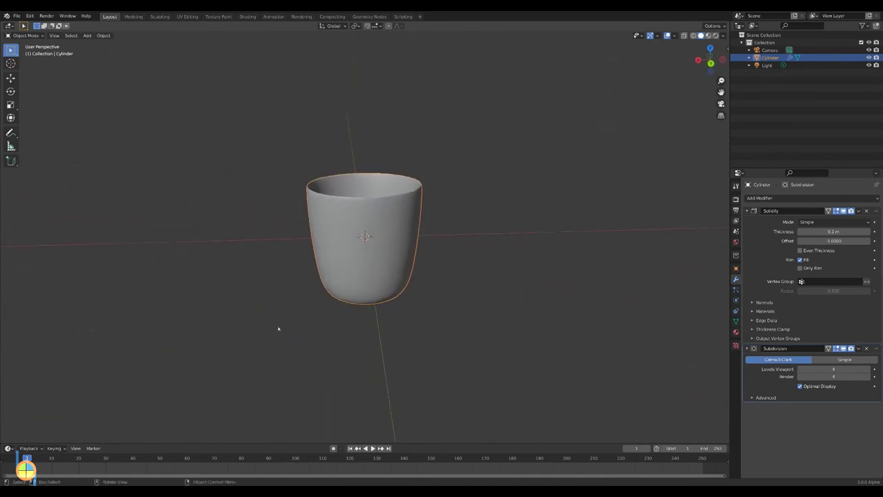
{"action": "left_click", "coordinate": [25, 35]}
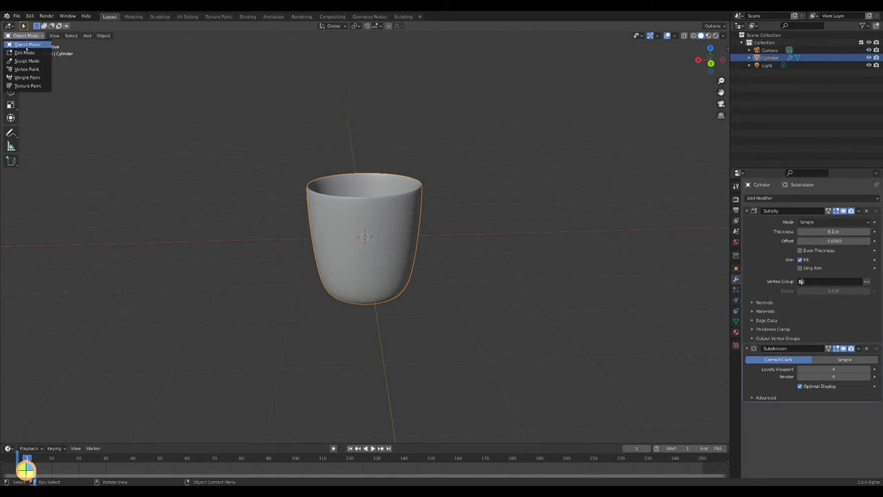
{"action": "left_click", "coordinate": [25, 52]}
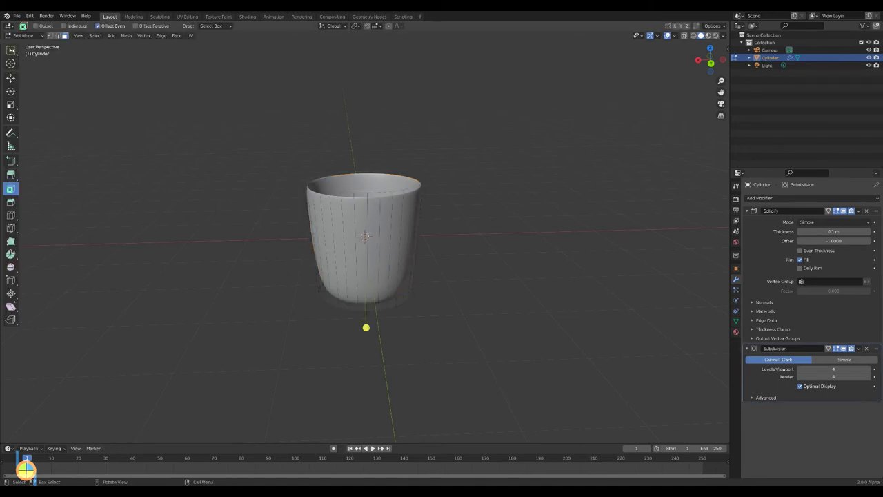
{"action": "key", "text": "w"}
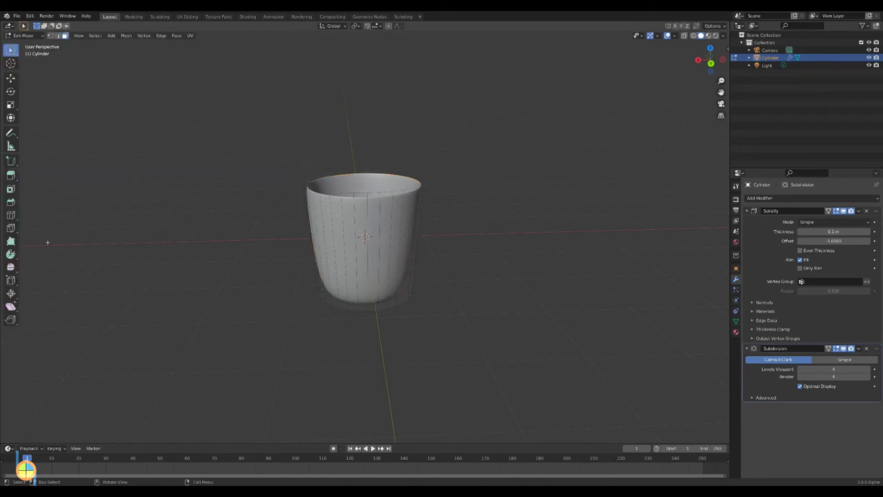
{"action": "left_click", "coordinate": [11, 215]}
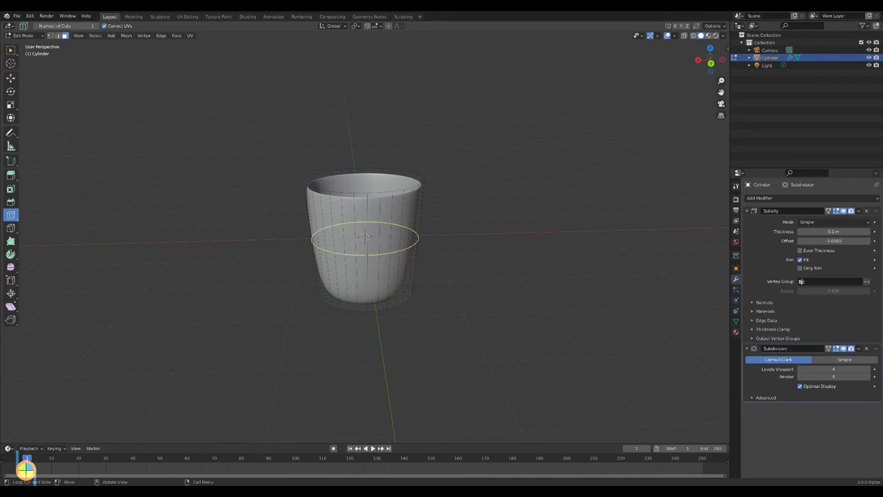
{"action": "left_click_drag", "start_coordinate": [362, 276], "coordinate": [340, 196]}
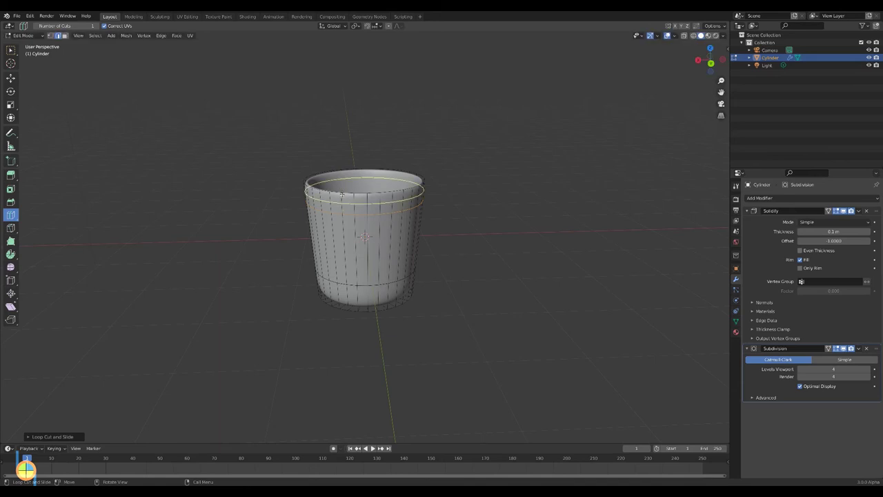
{"action": "key", "text": "w"}
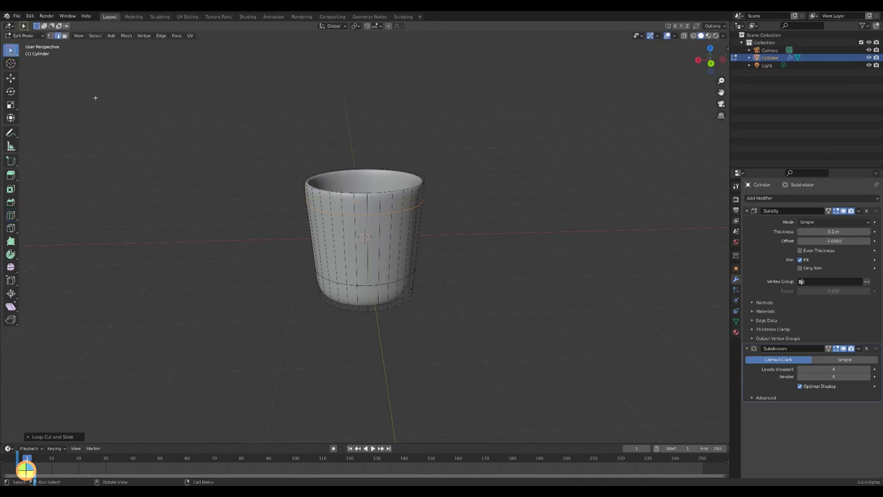
Step: Extrude the tall side face between the two loop cuts about 0.75 m along the X axis to form a solid handle block
{"action": "left_click", "coordinate": [64, 35]}
{"action": "middle_click_drag", "start_coordinate": [138, 241], "coordinate": [299, 310]}
{"action": "left_click", "coordinate": [338, 256], "text": "alt"}
{"action": "key", "text": "e"}
{"action": "key", "text": "x"}
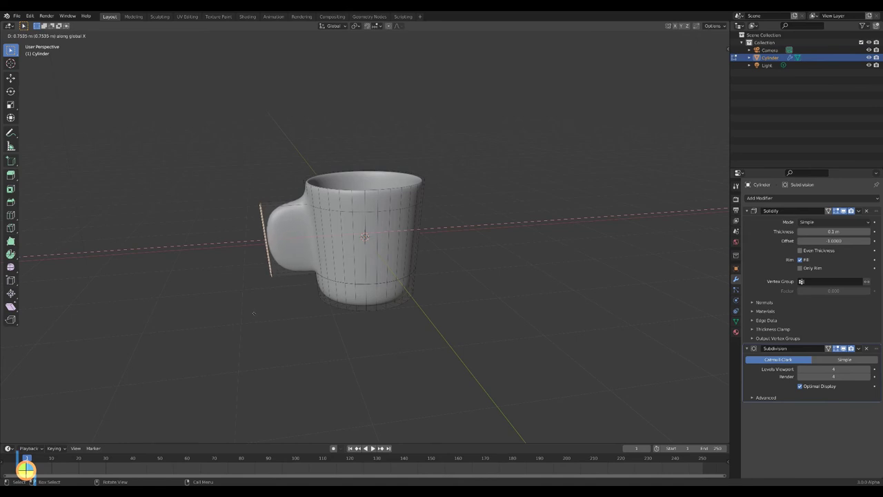
{"action": "left_click", "coordinate": [252, 313]}
Step: Select the two opposite broad side faces of the handle block and inset them to leave a narrow inner rectangle on each
{"action": "middle_click_drag", "start_coordinate": [251, 313], "coordinate": [432, 289]}
{"action": "key", "text": "r"}
{"action": "left_click", "coordinate": [431, 278]}
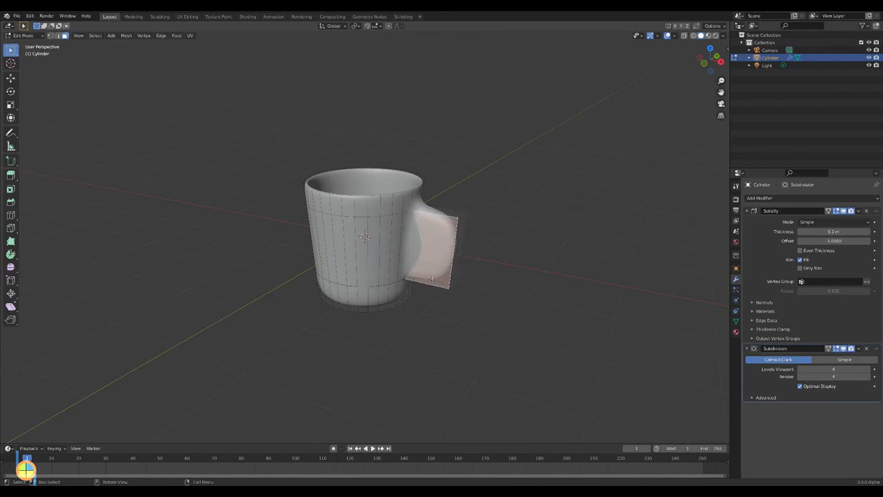
{"action": "middle_click_drag", "start_coordinate": [444, 331], "coordinate": [322, 325]}
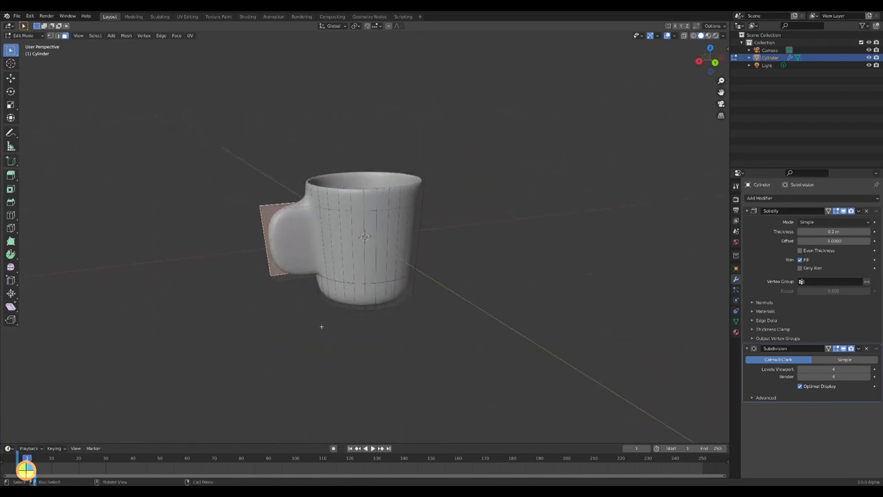
{"action": "left_click", "coordinate": [287, 253], "text": "shift"}
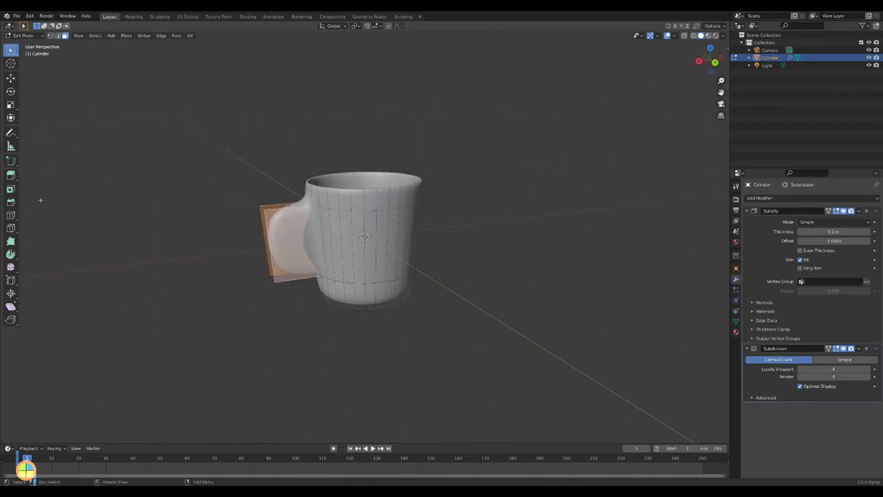
{"action": "left_click", "coordinate": [10, 189]}
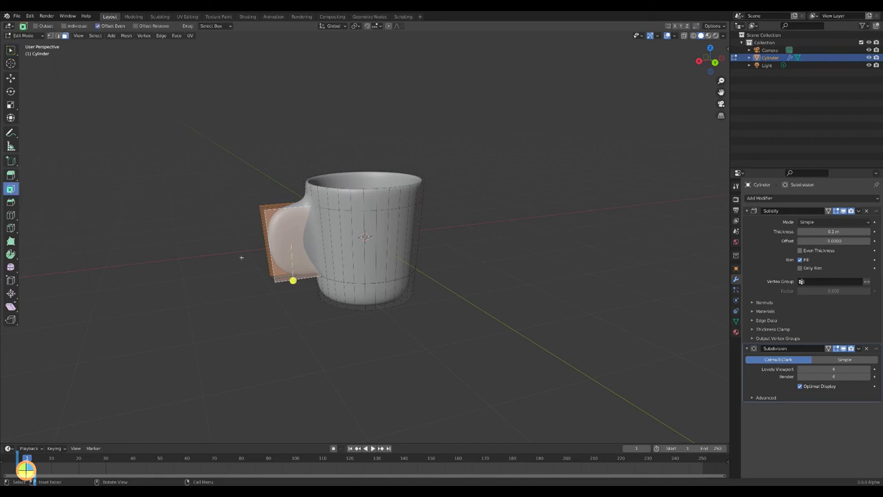
{"action": "left_click_drag", "start_coordinate": [292, 280], "coordinate": [294, 267]}
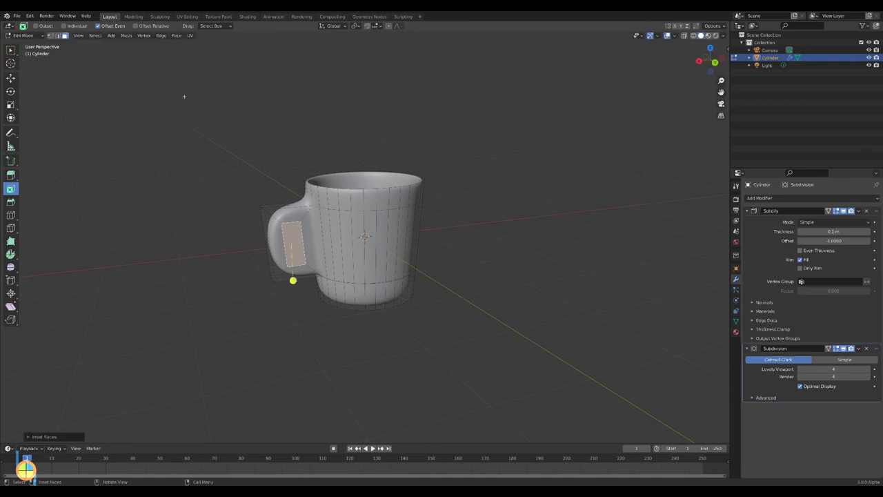
Step: Bridge the edge loops of the two inset faces to cut the finger hole through the handle
{"action": "left_click", "coordinate": [161, 35]}
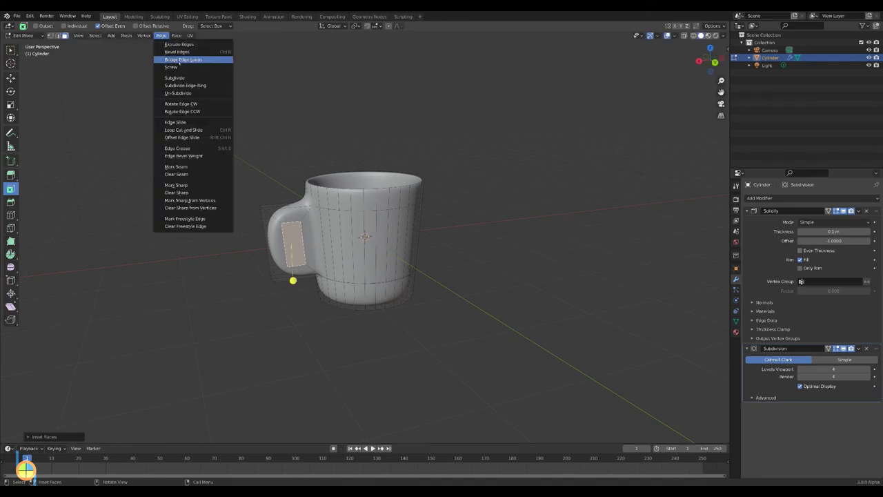
{"action": "left_click", "coordinate": [183, 60]}
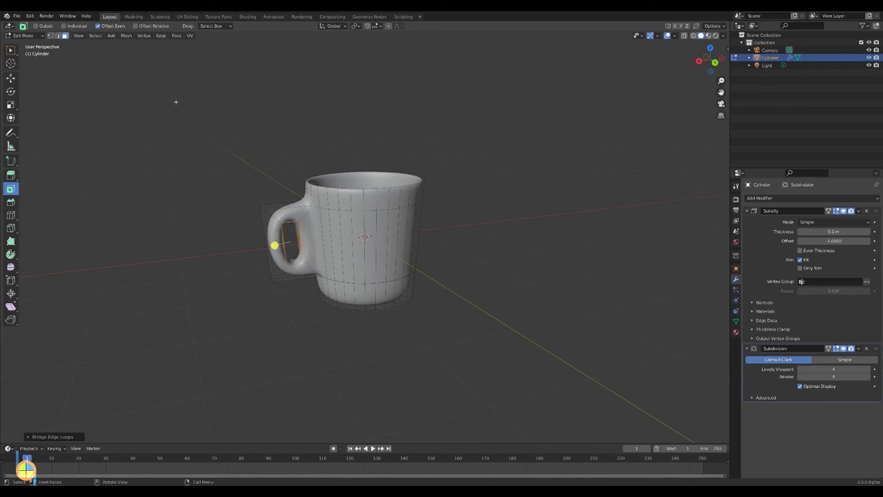
{"action": "key", "text": "w"}
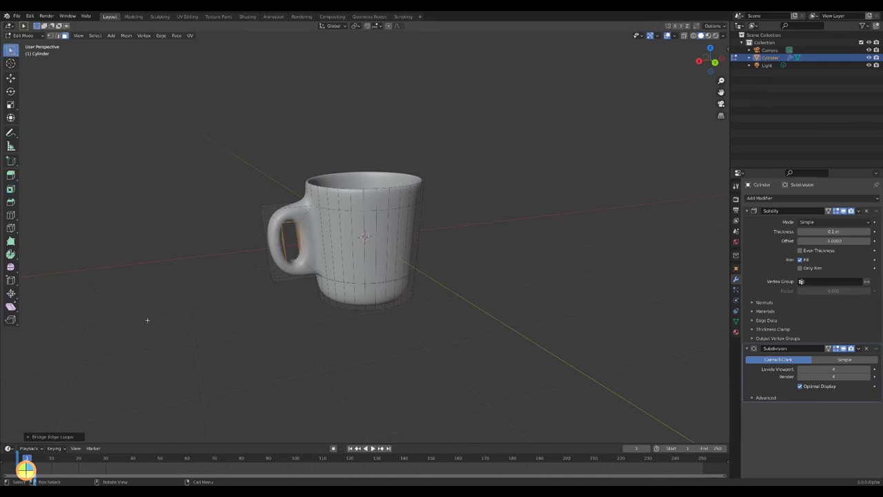
Step: Select the handle's outer end faces and move them along the X axis towards the cup to shorten the handle
{"action": "middle_click_drag", "start_coordinate": [147, 320], "coordinate": [207, 319]}
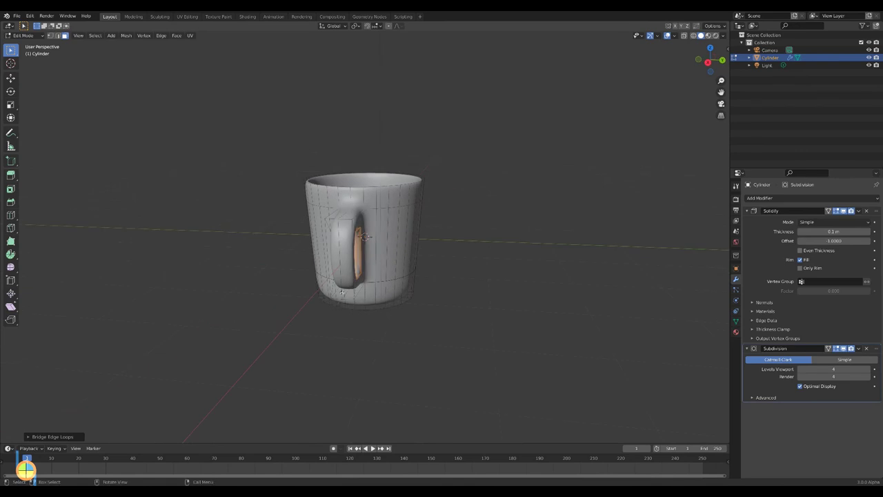
{"action": "left_click", "coordinate": [341, 293], "text": "alt+shift"}
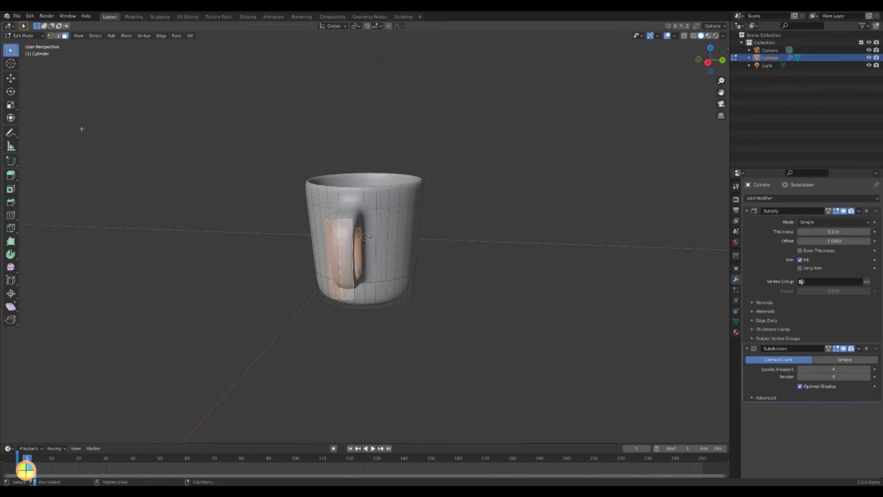
{"action": "left_click", "coordinate": [10, 77]}
{"action": "middle_click_drag", "start_coordinate": [268, 365], "coordinate": [202, 365]}
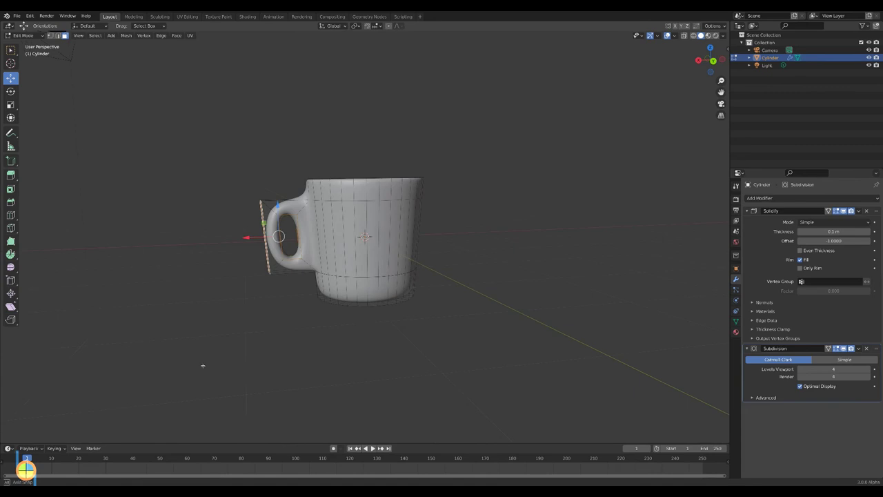
{"action": "left_click_drag", "start_coordinate": [246, 237], "coordinate": [262, 238]}
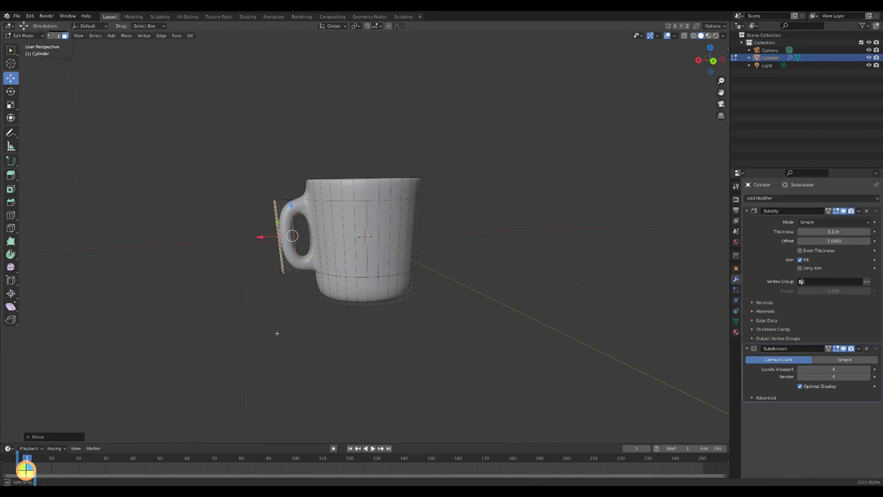
Step: Add loop cuts close against the existing upper and lower loops on the cup's wall, and return to Object Mode
{"action": "middle_click_drag", "start_coordinate": [275, 331], "coordinate": [311, 338]}
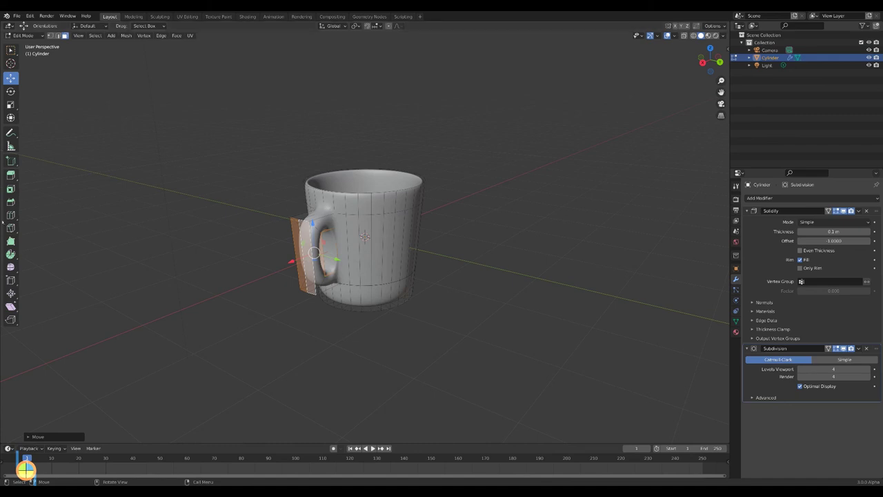
{"action": "key", "text": "ctrl+r"}
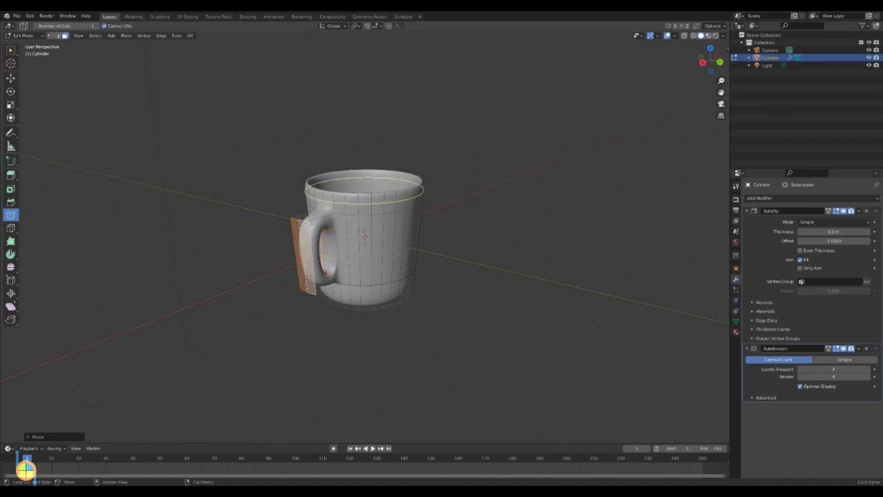
{"action": "left_click", "coordinate": [343, 207]}
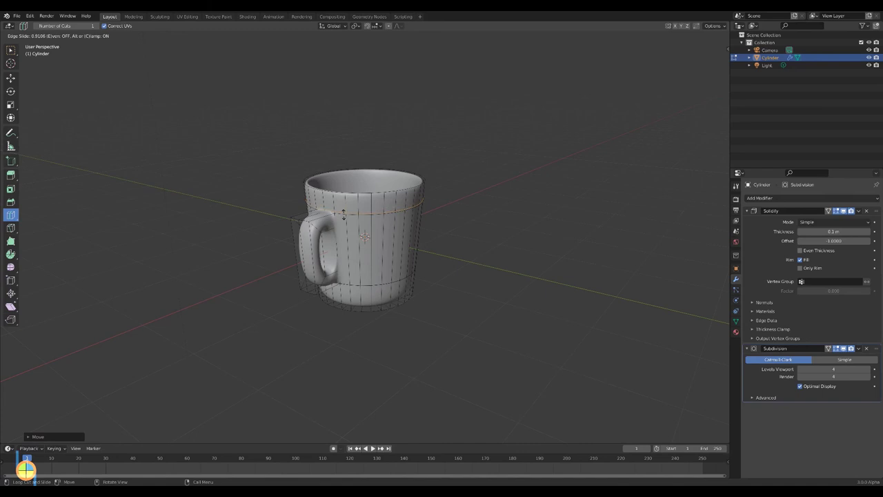
{"action": "left_click", "coordinate": [343, 214]}
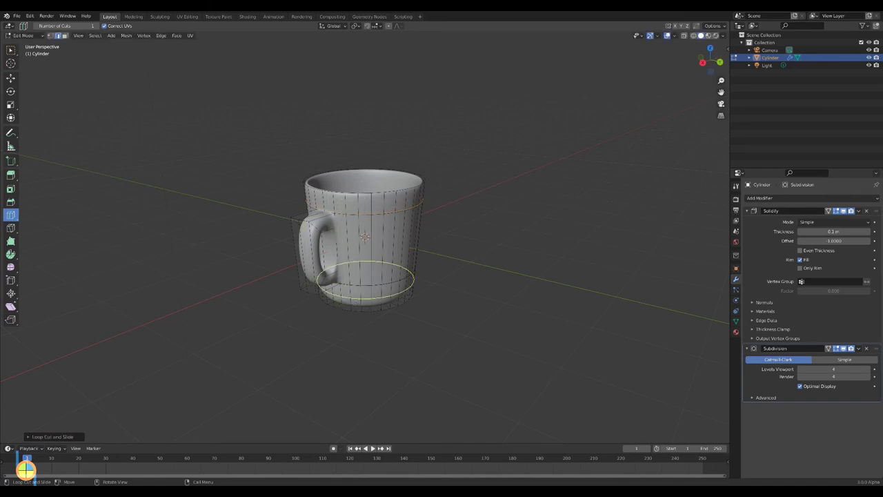
{"action": "mouse_move", "coordinate": [353, 301]}
{"action": "left_mouse_down"}
{"action": "mouse_move", "coordinate": [353, 294]}
{"action": "mouse_move", "coordinate": [352, 307]}
{"action": "left_mouse_up"}
{"action": "middle_click_drag", "start_coordinate": [351, 361], "coordinate": [320, 362]}
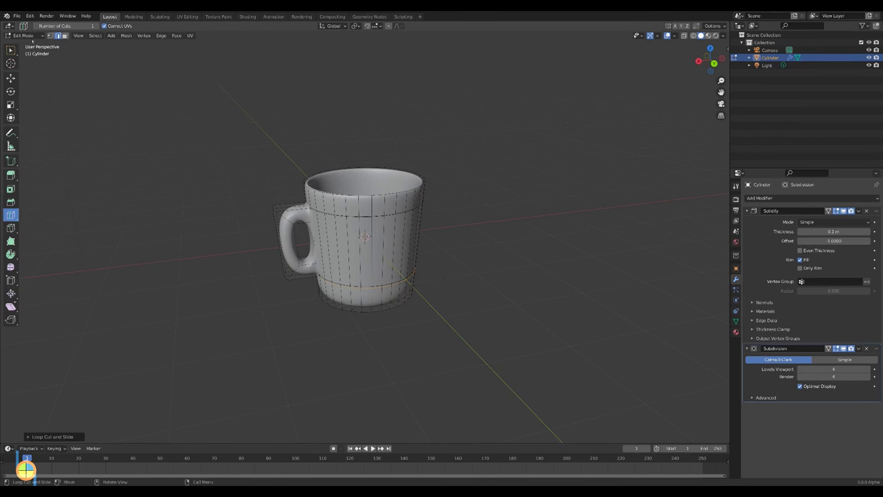
{"action": "left_click", "coordinate": [24, 35]}
{"action": "left_click", "coordinate": [24, 43]}
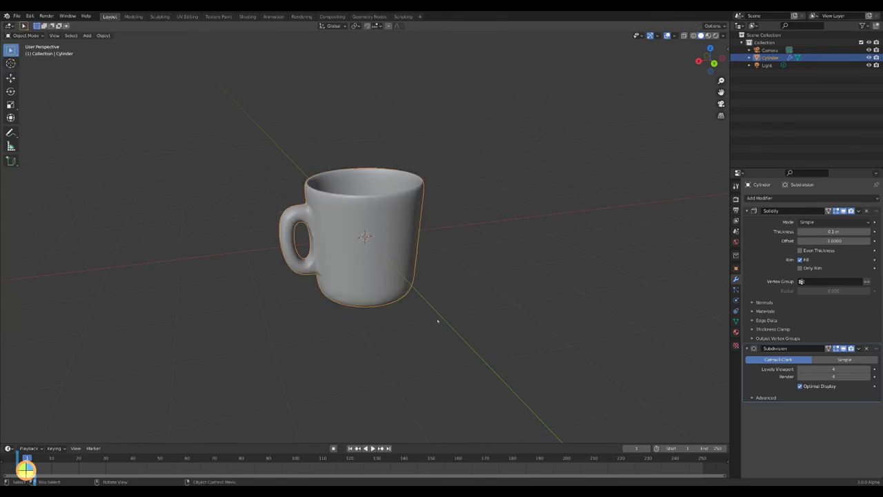
Step: Apply the Solidify modifier to the mug
{"action": "mouse_move", "coordinate": [440, 338]}
{"action": "middle_mouse_down"}
{"action": "mouse_move", "coordinate": [418, 319]}
{"action": "mouse_move", "coordinate": [432, 338]}
{"action": "middle_mouse_up"}
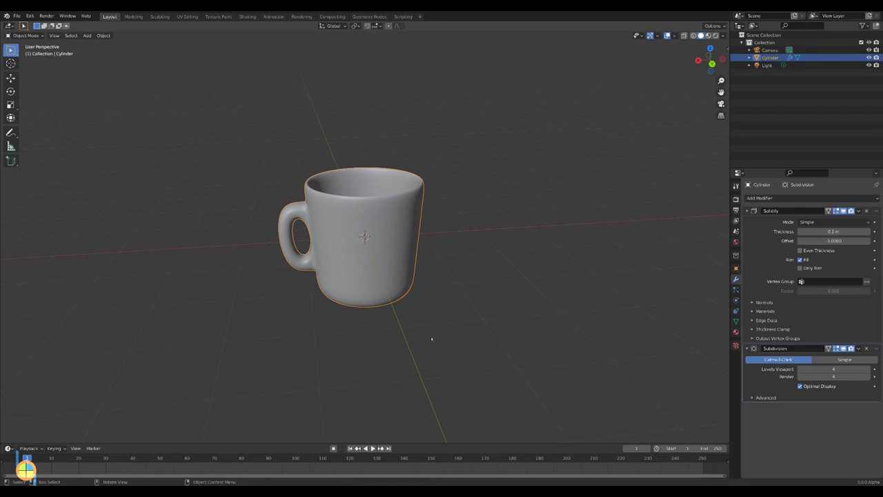
{"action": "left_click", "coordinate": [858, 210]}
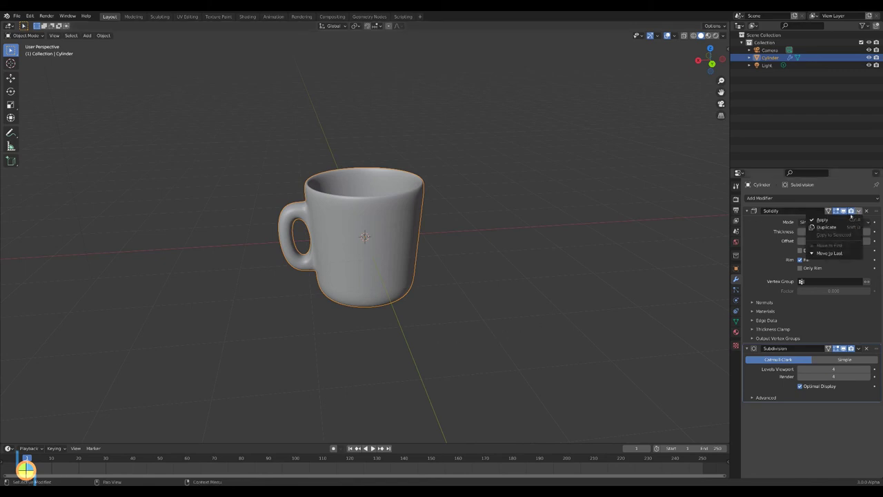
{"action": "left_click", "coordinate": [832, 220]}
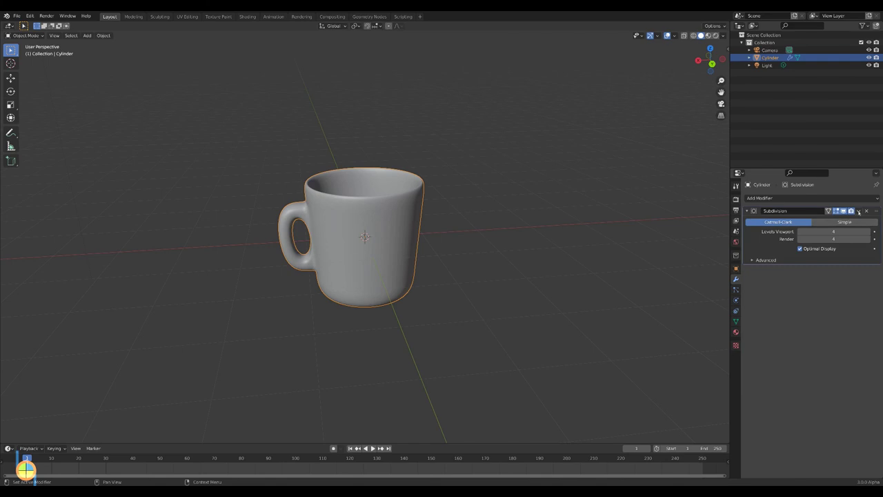